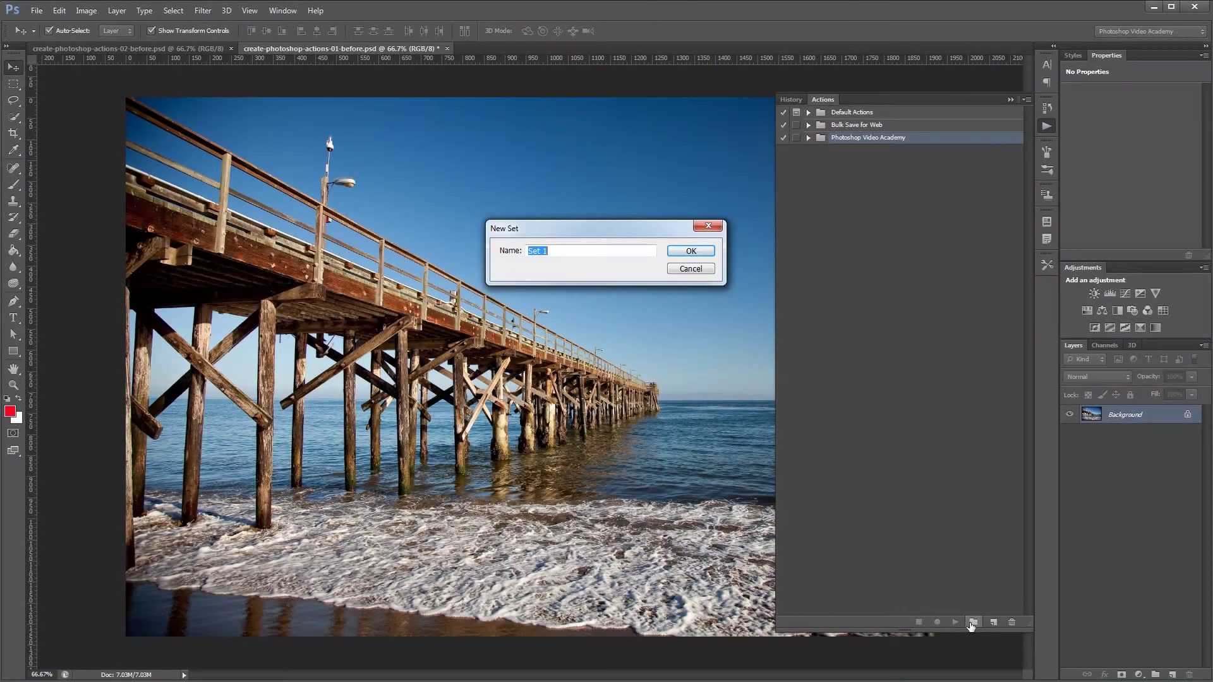
- Create the Vintage Actions set, record Vintage Action 1, and add a denser Photo Filter layer
text(Vintage Actions)
key(Return)
click(993, 623)
text(Vintage Action 1)
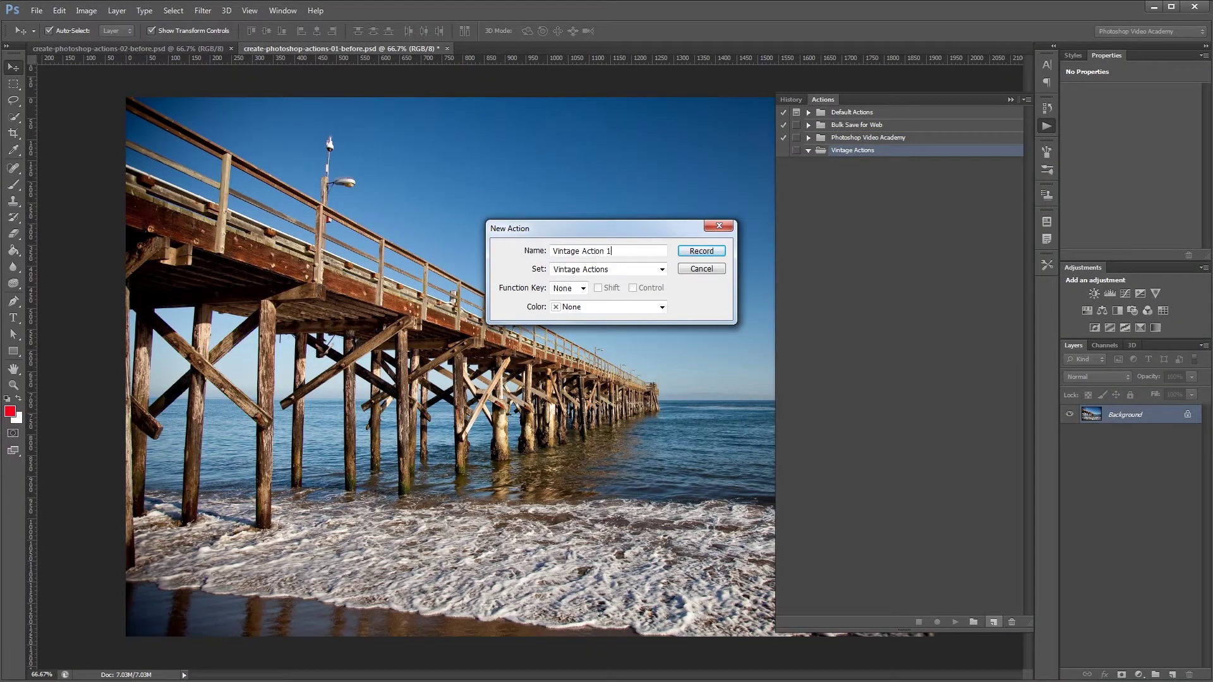
click(702, 250)
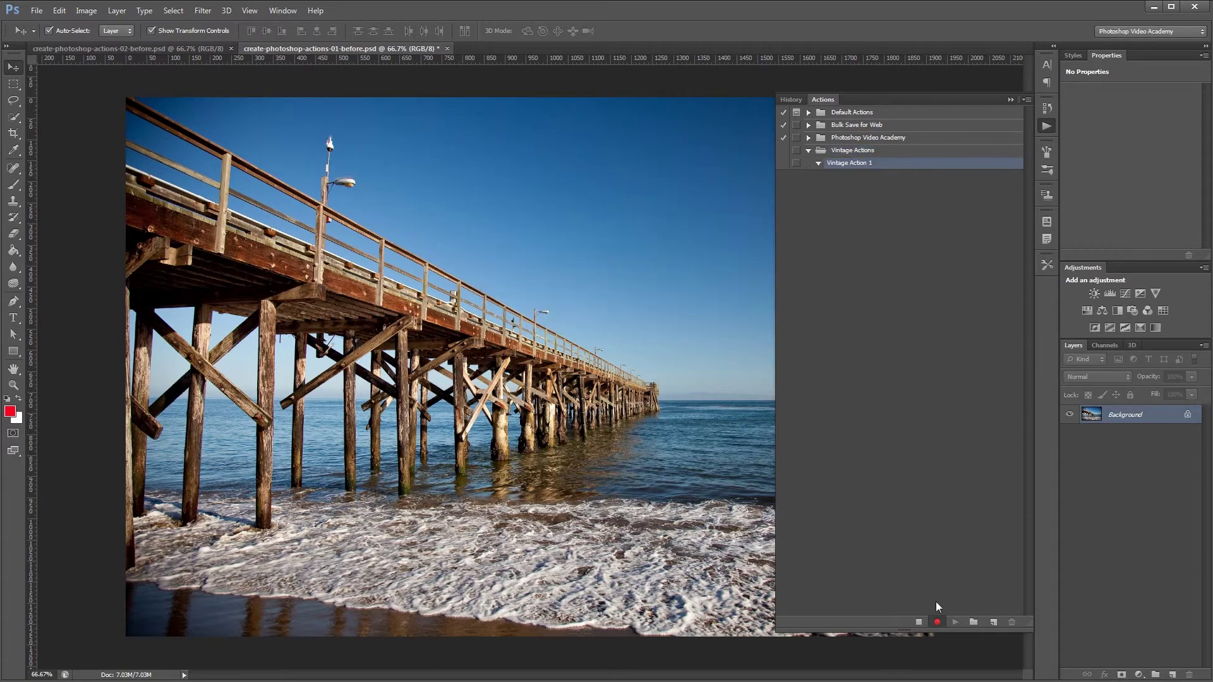
click(1132, 311)
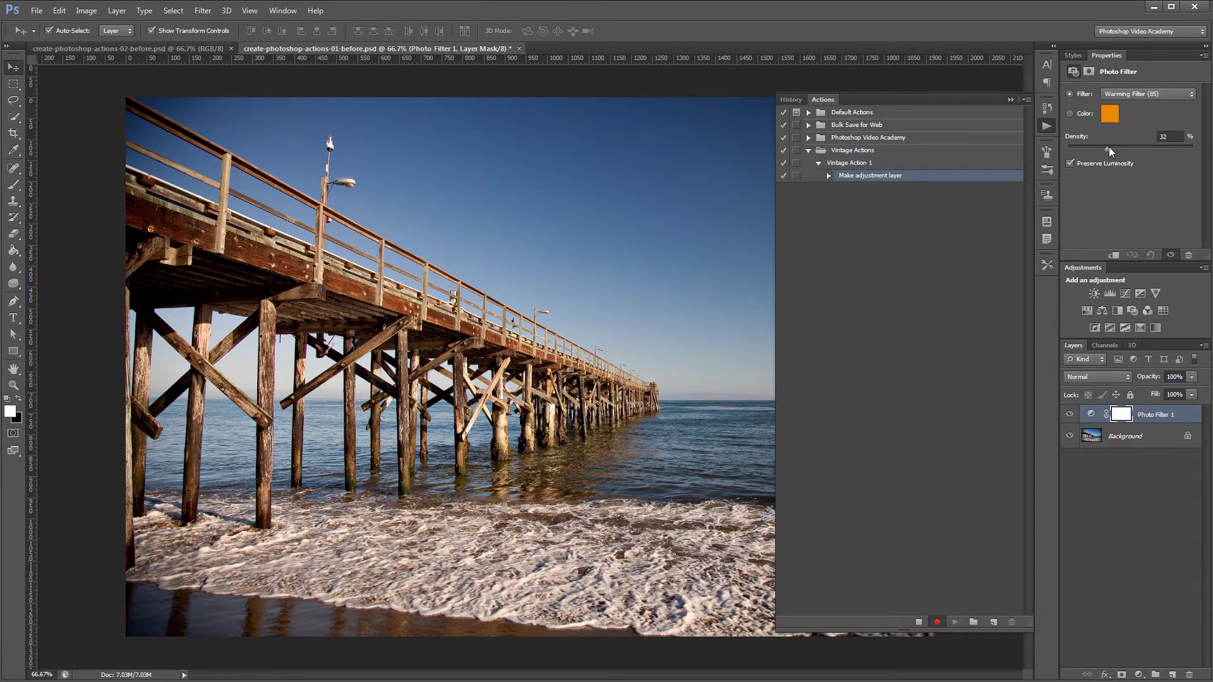
drag(1131, 147, 1156, 147)
- Add a Curves layer and bend the colour channels, lowering the Blue curve to output 174
click(1126, 293)
click(1123, 110)
click(1096, 133)
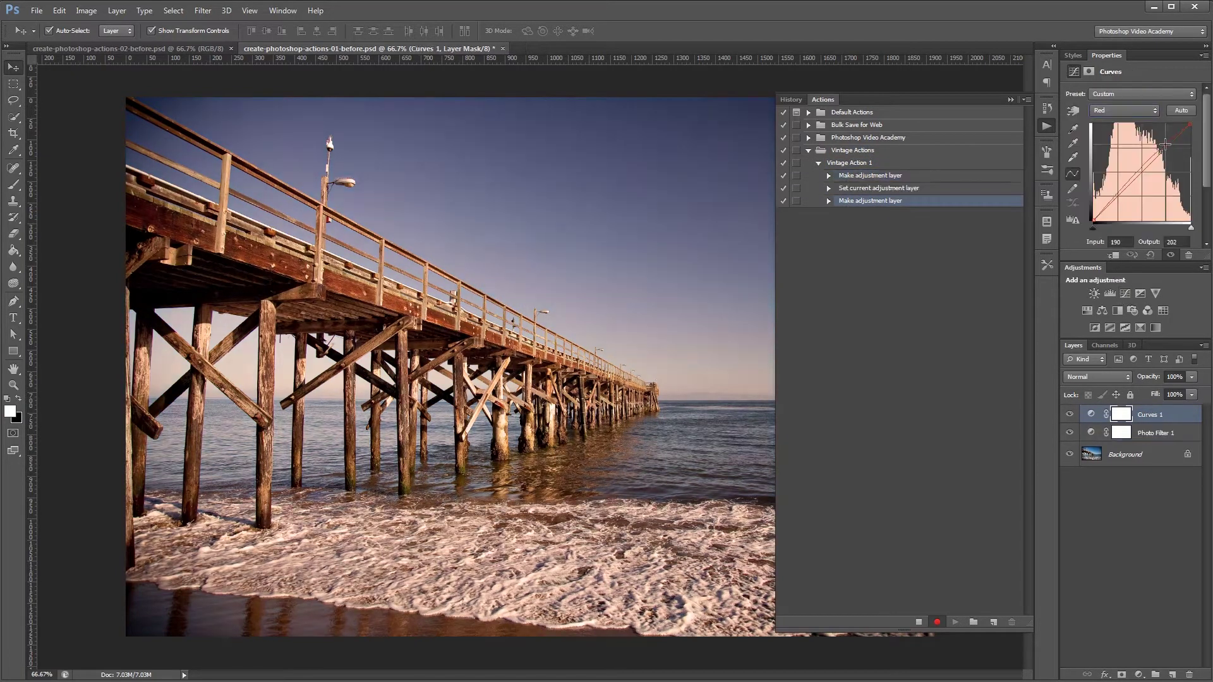
click(1124, 110)
drag(1115, 199, 1133, 180)
click(1098, 144)
click(1124, 110)
click(1096, 153)
click(1118, 190)
click(1165, 154)
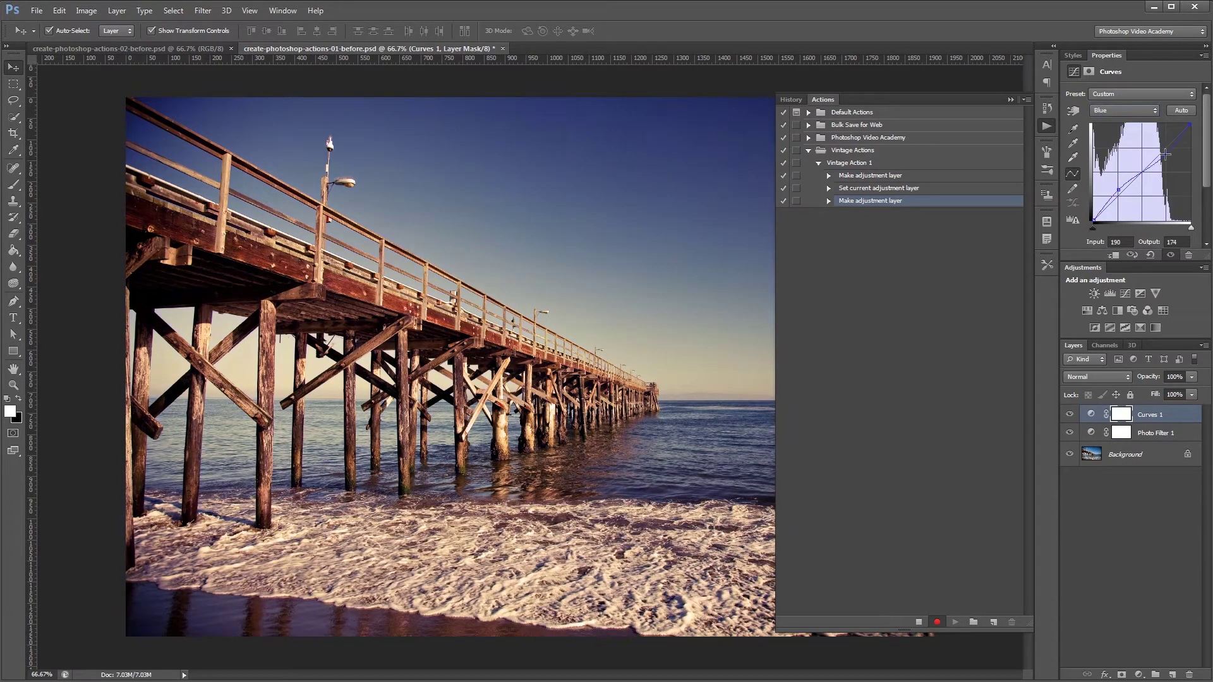
- Add Brightness/Contrast at brightness 27 and contrast -50, then stop recording
click(1094, 294)
drag(1130, 126, 1067, 150)
click(919, 622)
- Play Vintage Action 1 on the second, surf photo
click(98, 48)
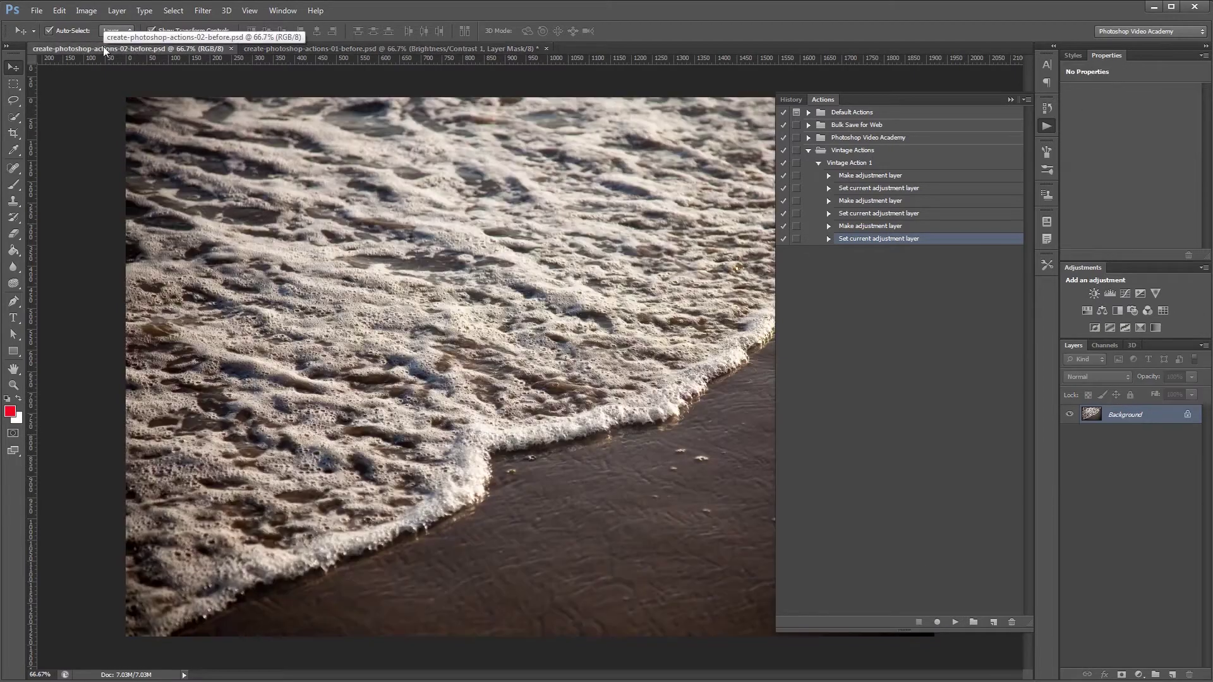
click(847, 163)
click(955, 623)
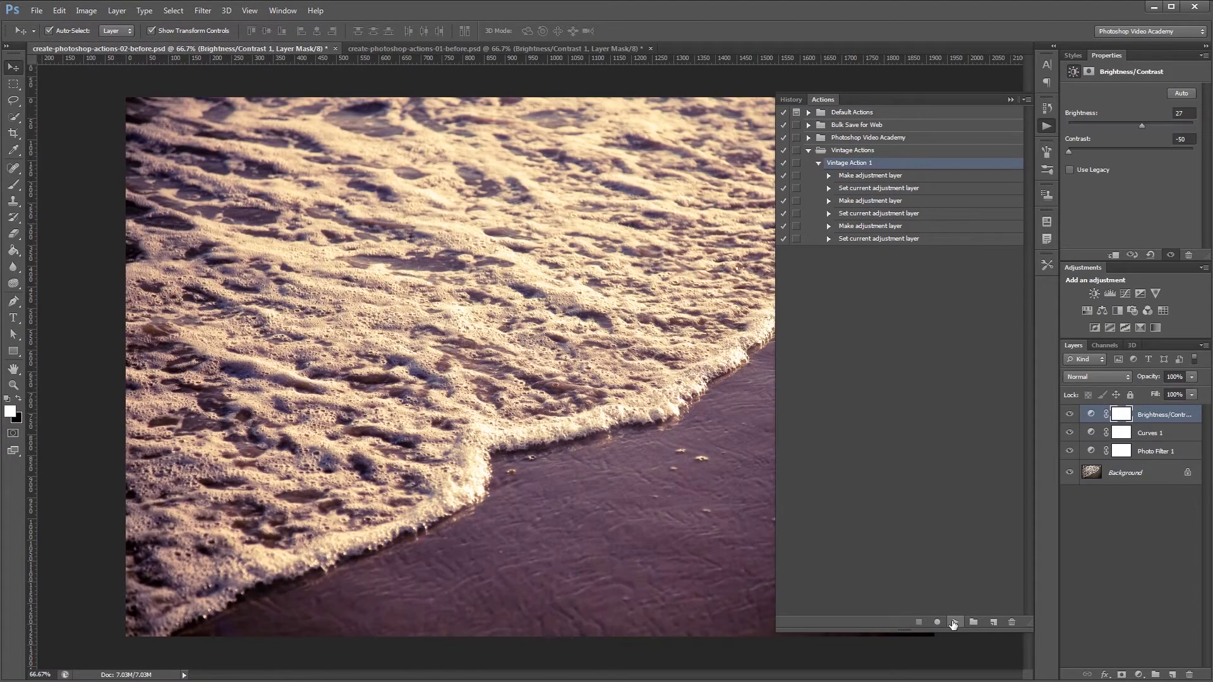
- Save the Vintage Actions set as vintage-action
click(849, 150)
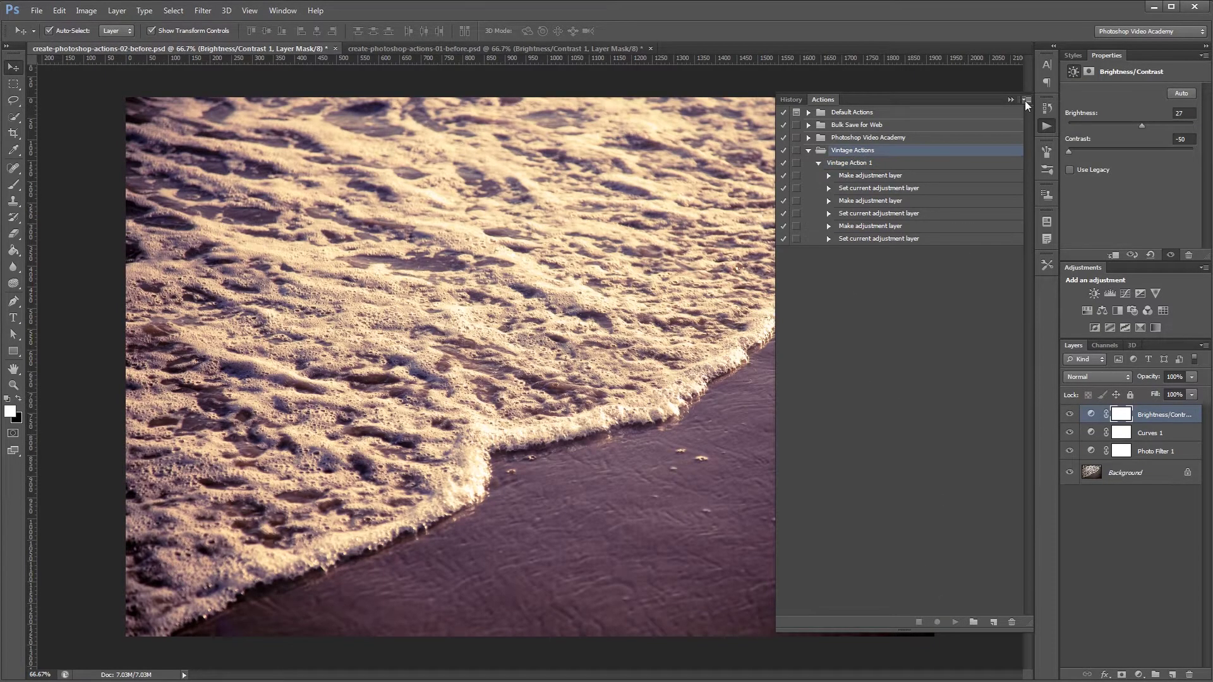
click(1026, 99)
click(1074, 349)
text(vintage-action)
key(Return)
- Load the saved vintage-action.atn file back into the Actions panel
click(1026, 99)
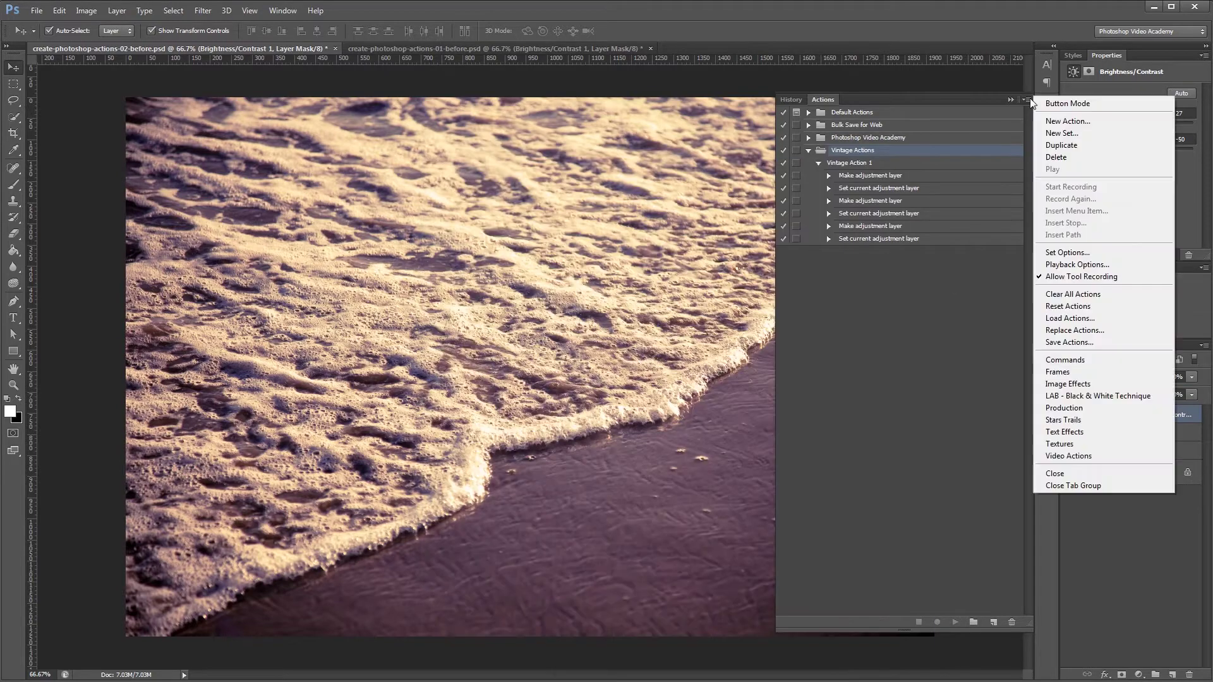
click(1074, 320)
double_click(549, 267)
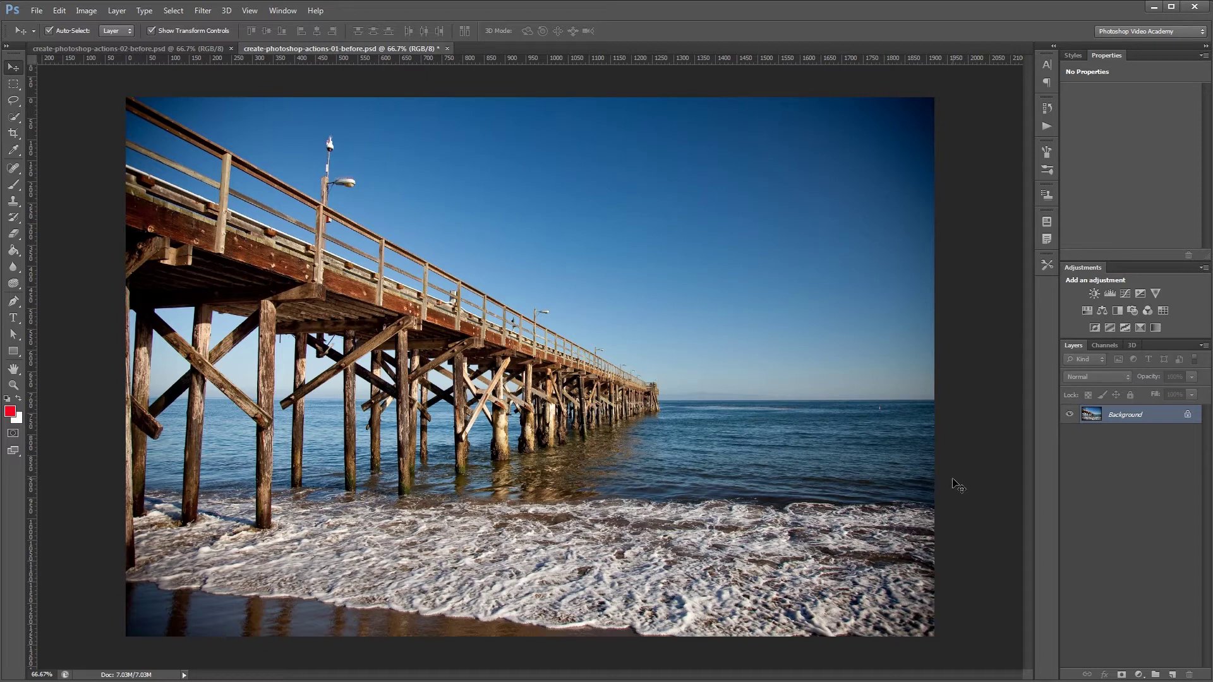
- In the Actions panel, create a set named 'Vintage Actions' and start a new action in it
click(1046, 127)
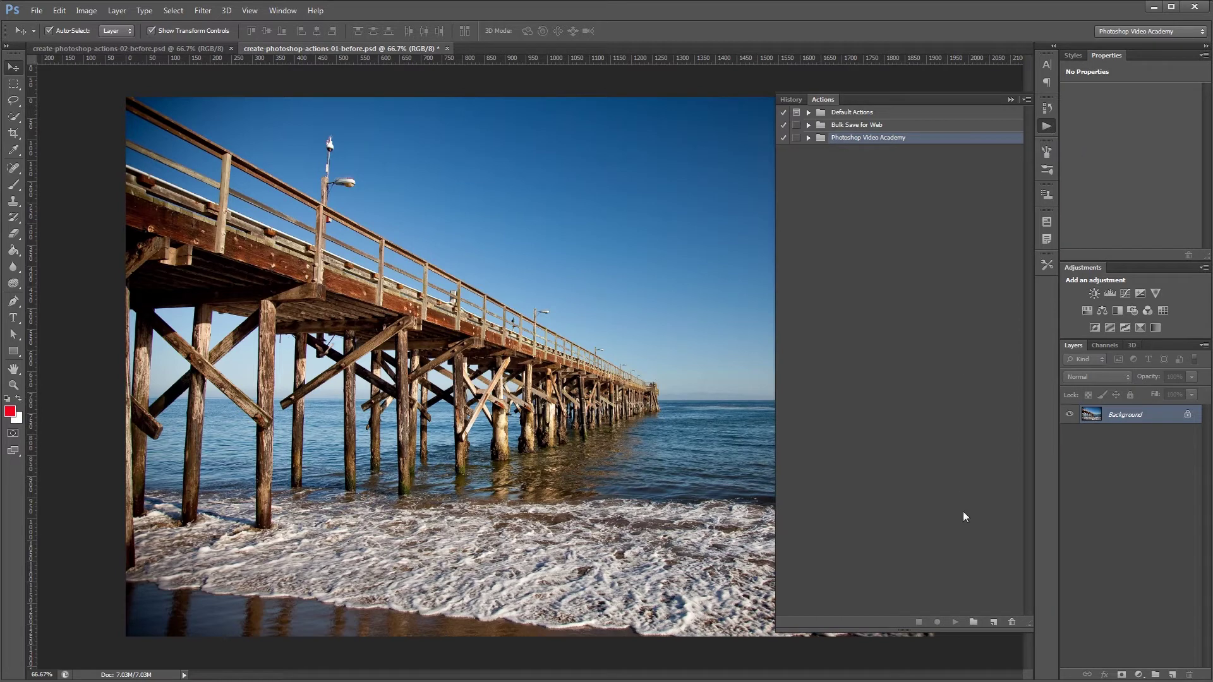
click(973, 624)
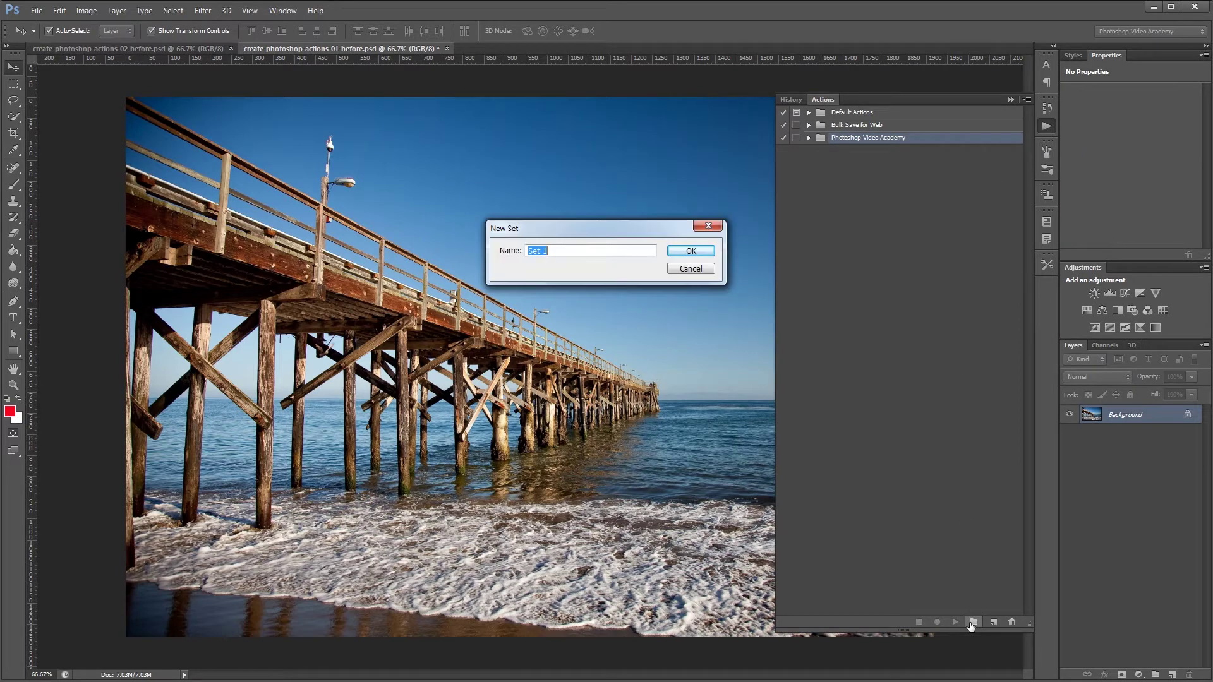
text(Vintage Actions)
key(Return)
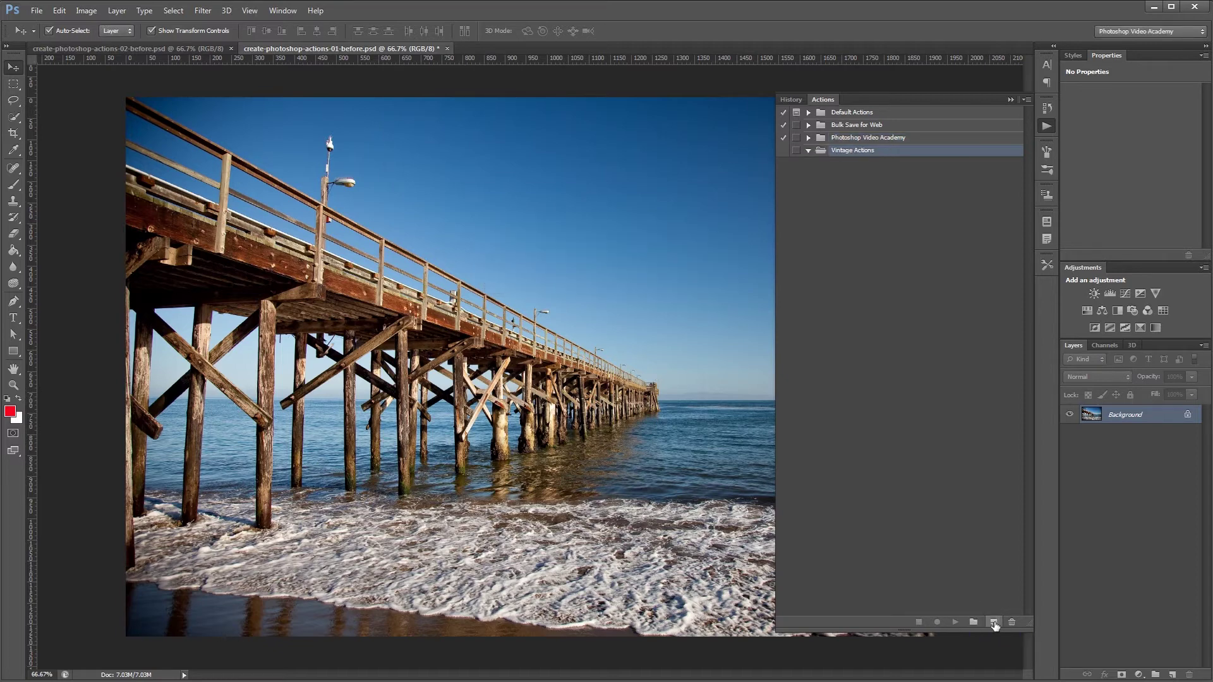
click(994, 623)
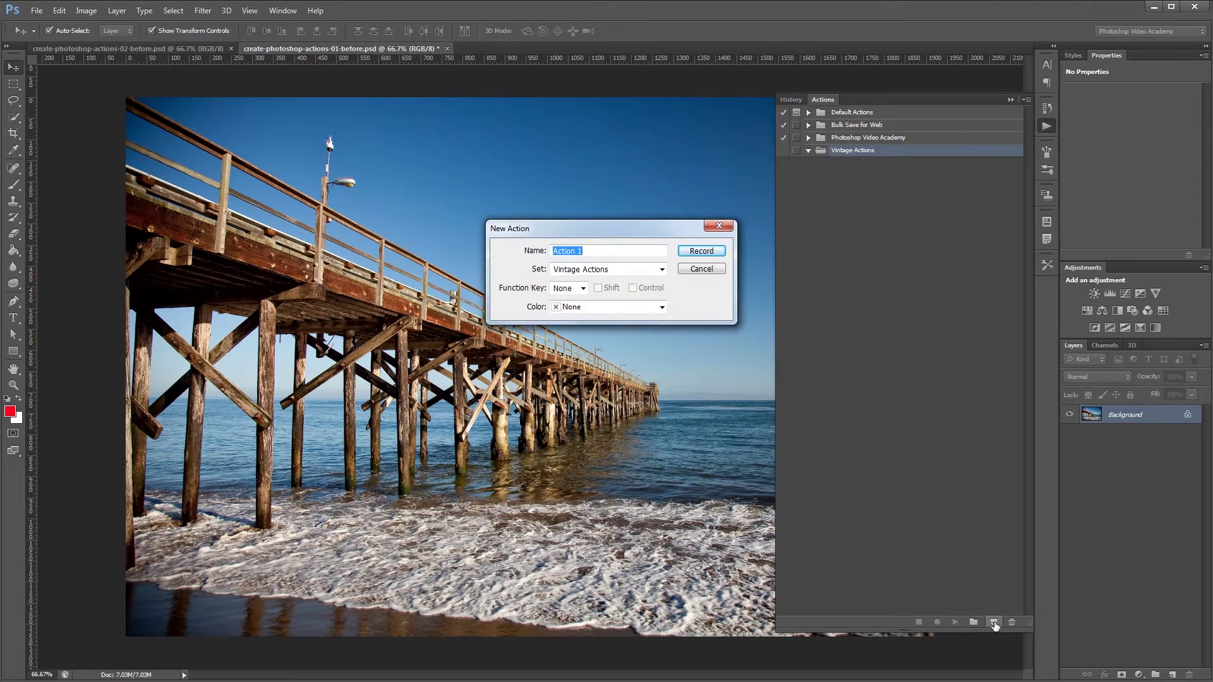
- Name the action 'Vintage Action 1', start recording, and add a Warming Filter (85) Photo Filter layer
text(Vintage aCtion)
key(BackSpace)
key(BackSpace)
key(BackSpace)
key(BackSpace)
key(BackSpace)
key(BackSpace)
key(BackSpace)
text(Action 1)
click(698, 251)
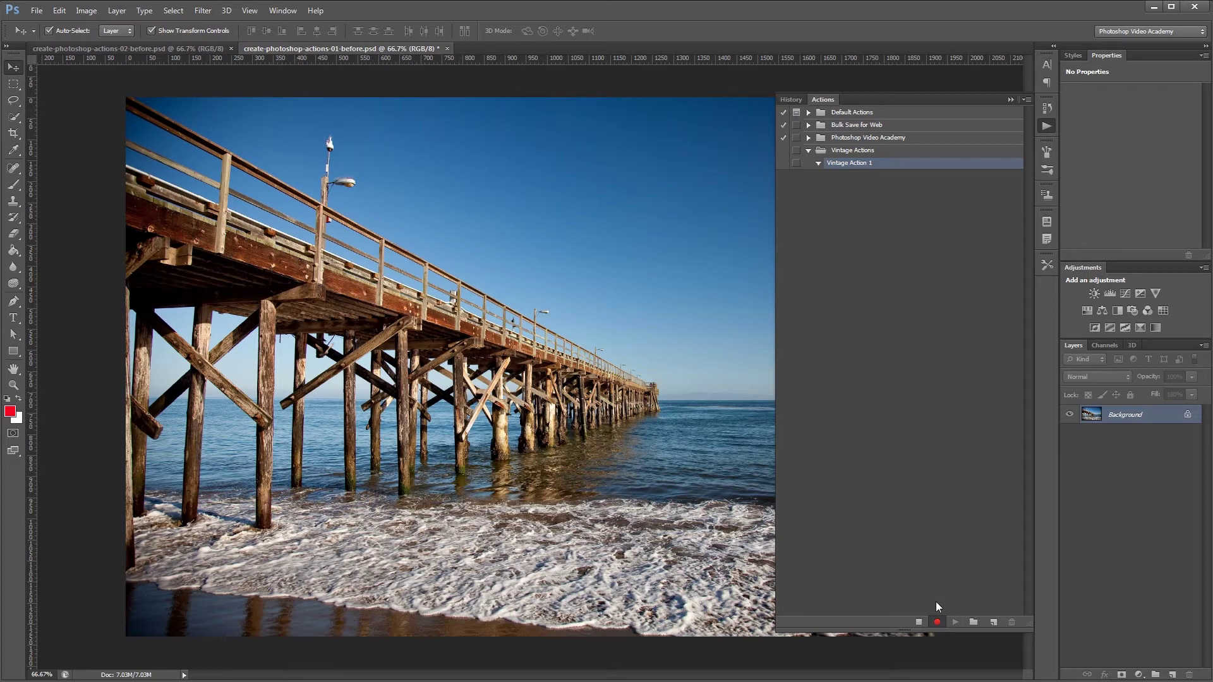
click(1131, 310)
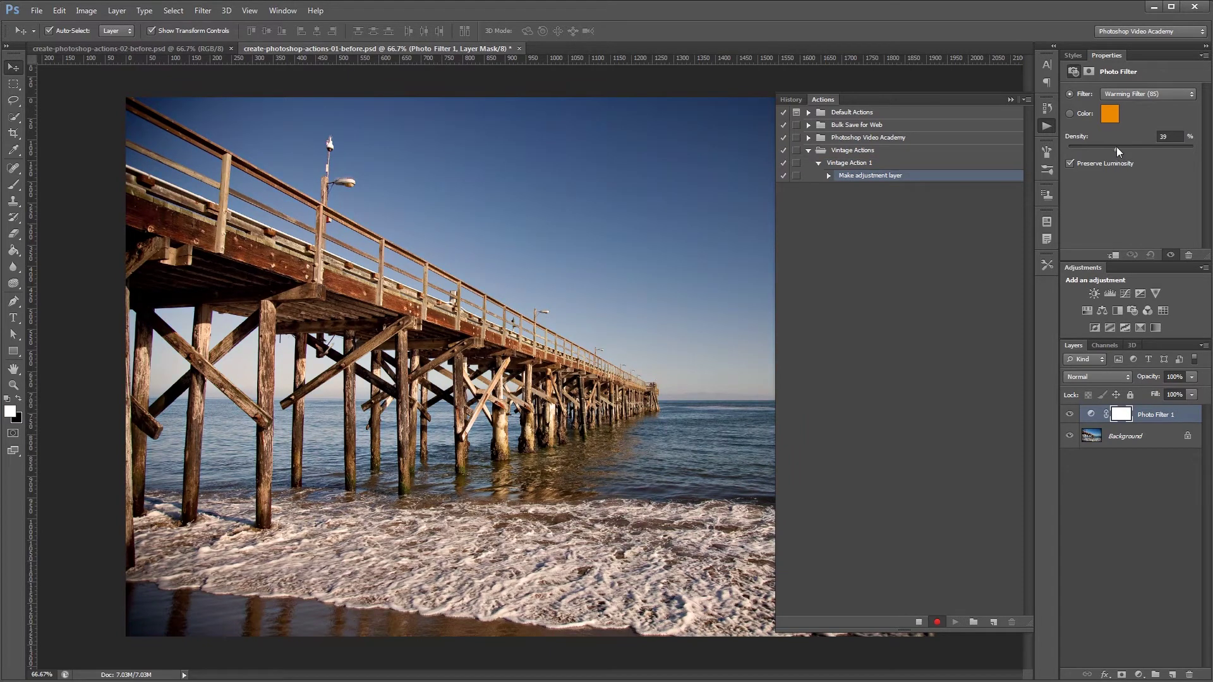
- Nudge the photo filter density up, add a Curves layer, and lift the Red highlights and lower its shadows
drag(1129, 149, 1132, 150)
click(1124, 292)
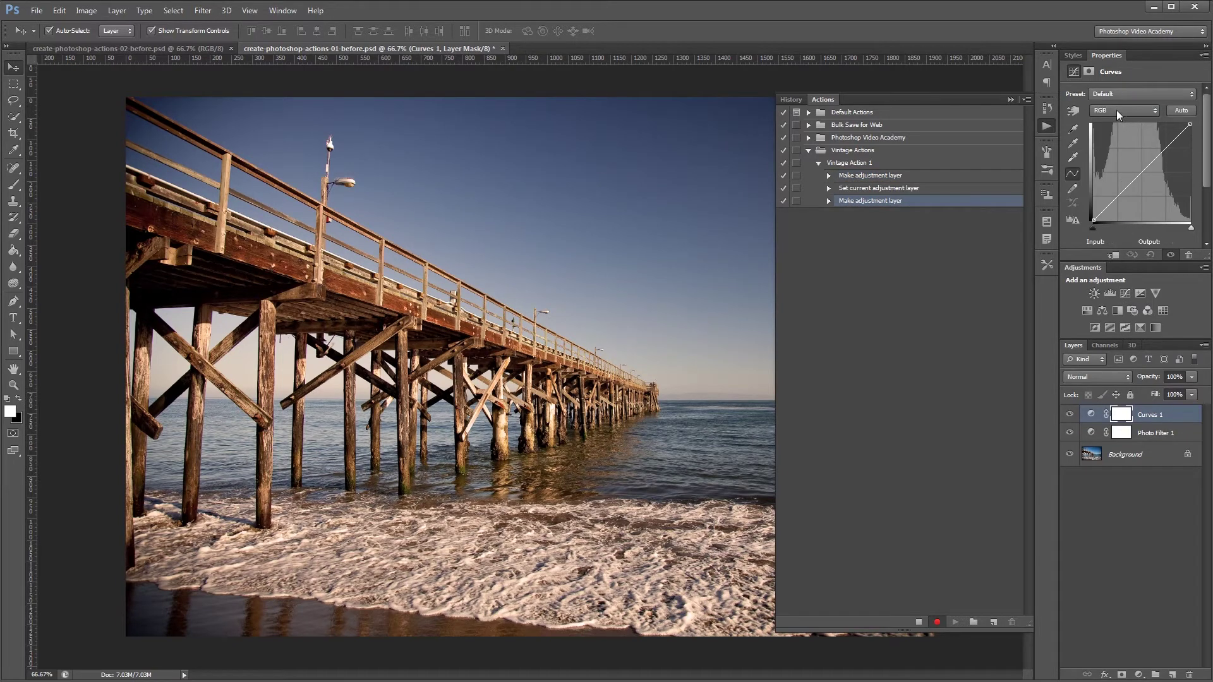
click(1116, 110)
click(1118, 134)
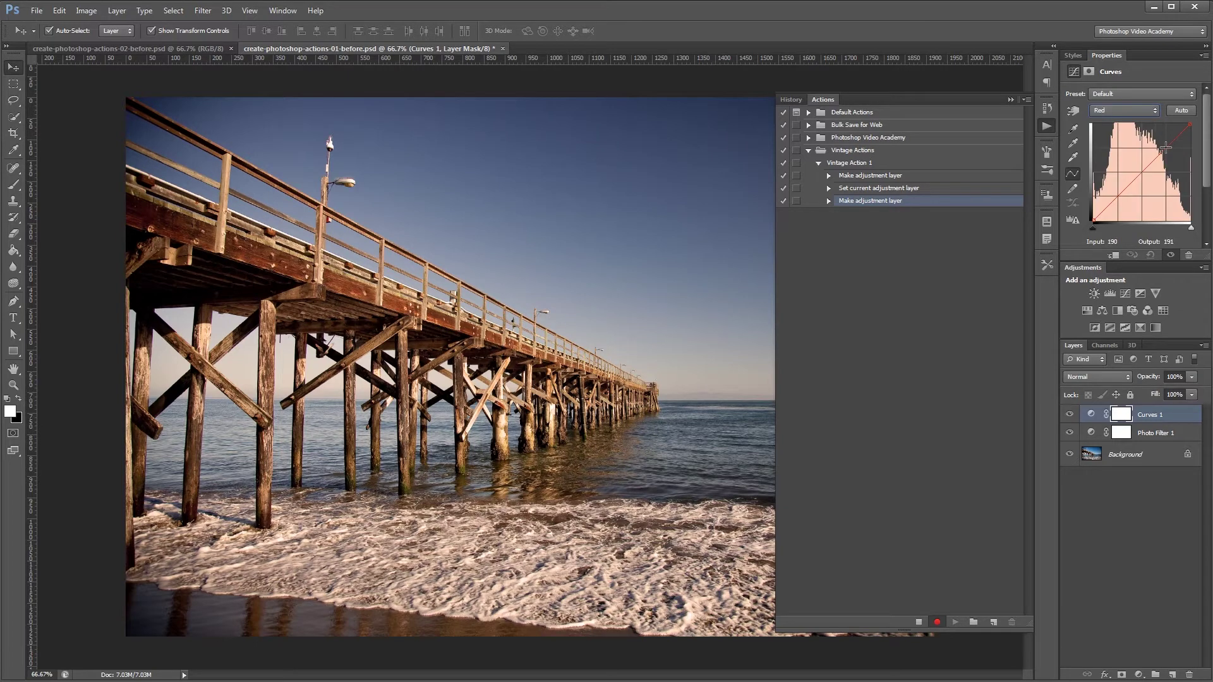
drag(1166, 147, 1165, 144)
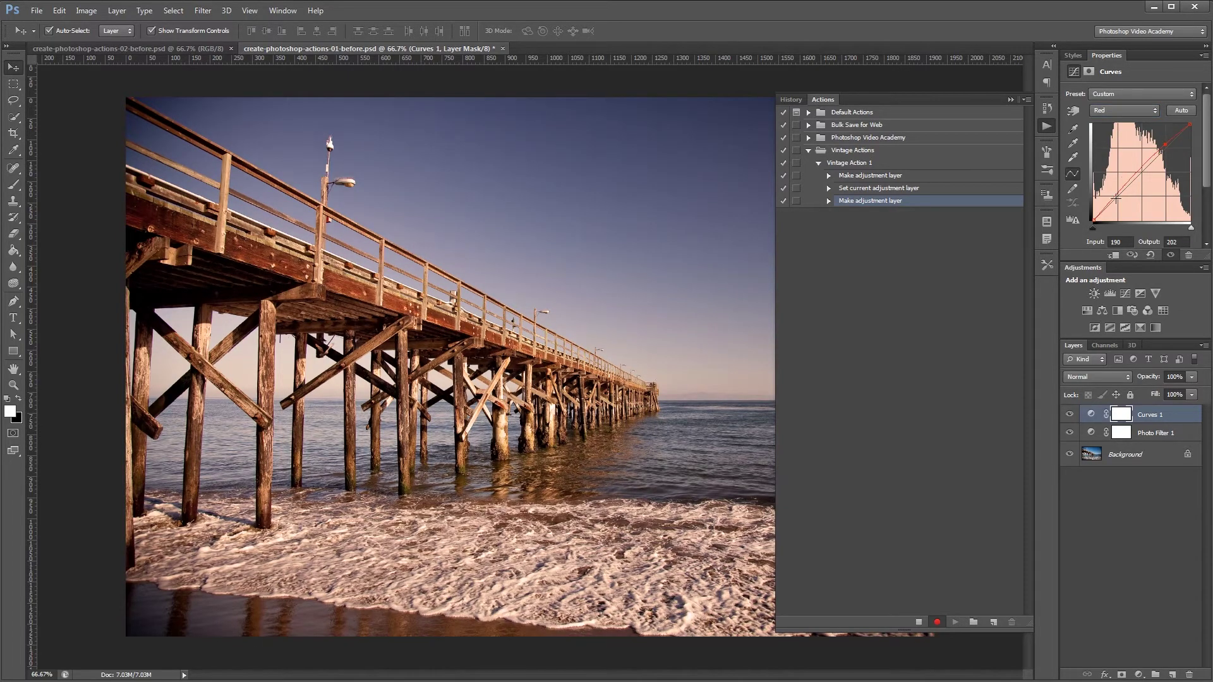
drag(1116, 198, 1116, 201)
- Lower the Green shadows, raise the Blue shadows, and tame the Blue highlights
click(1125, 111)
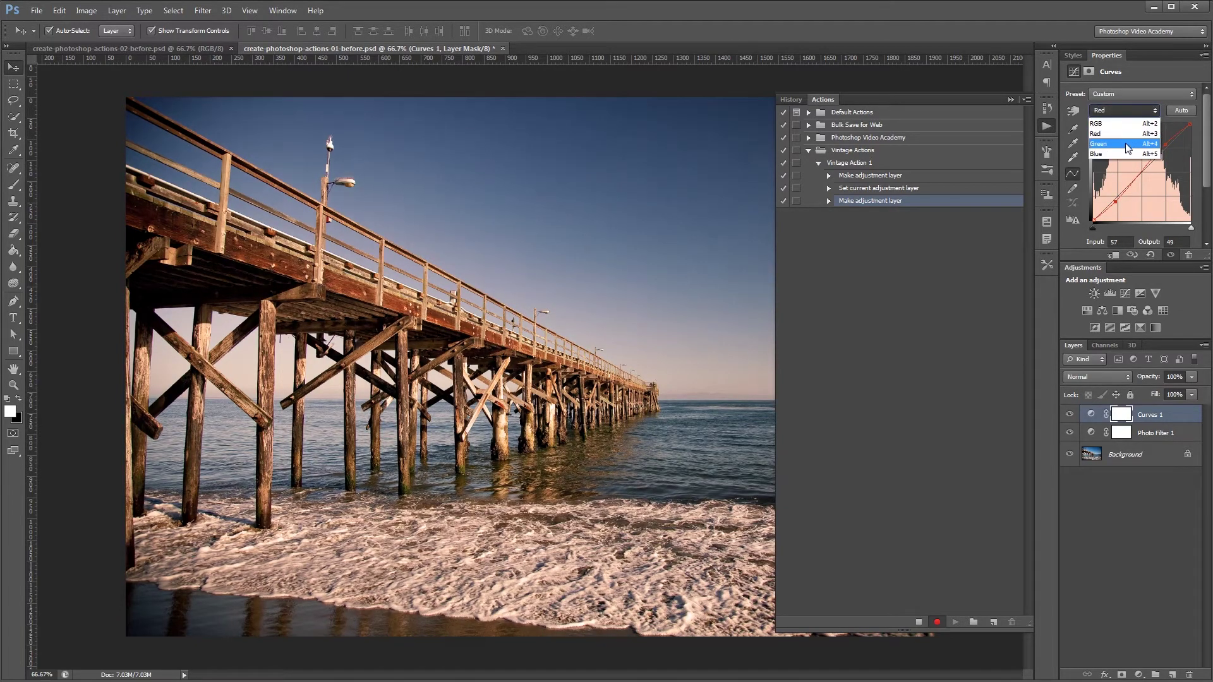
click(1127, 144)
click(1161, 148)
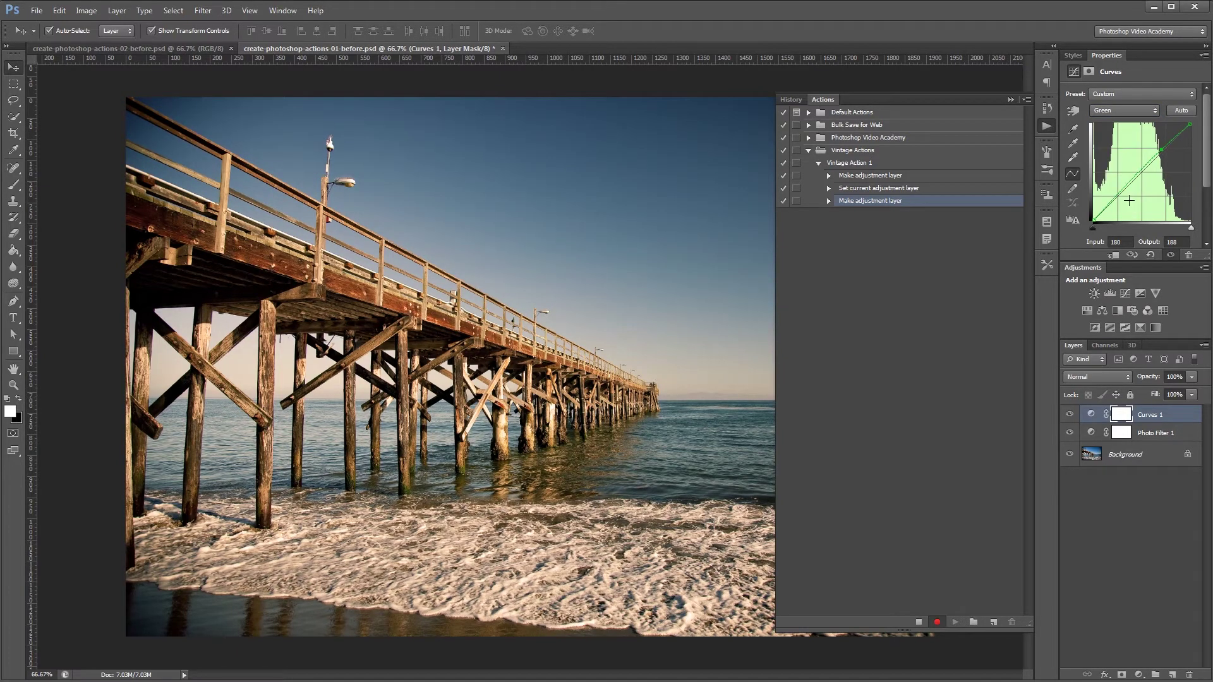
click(1118, 199)
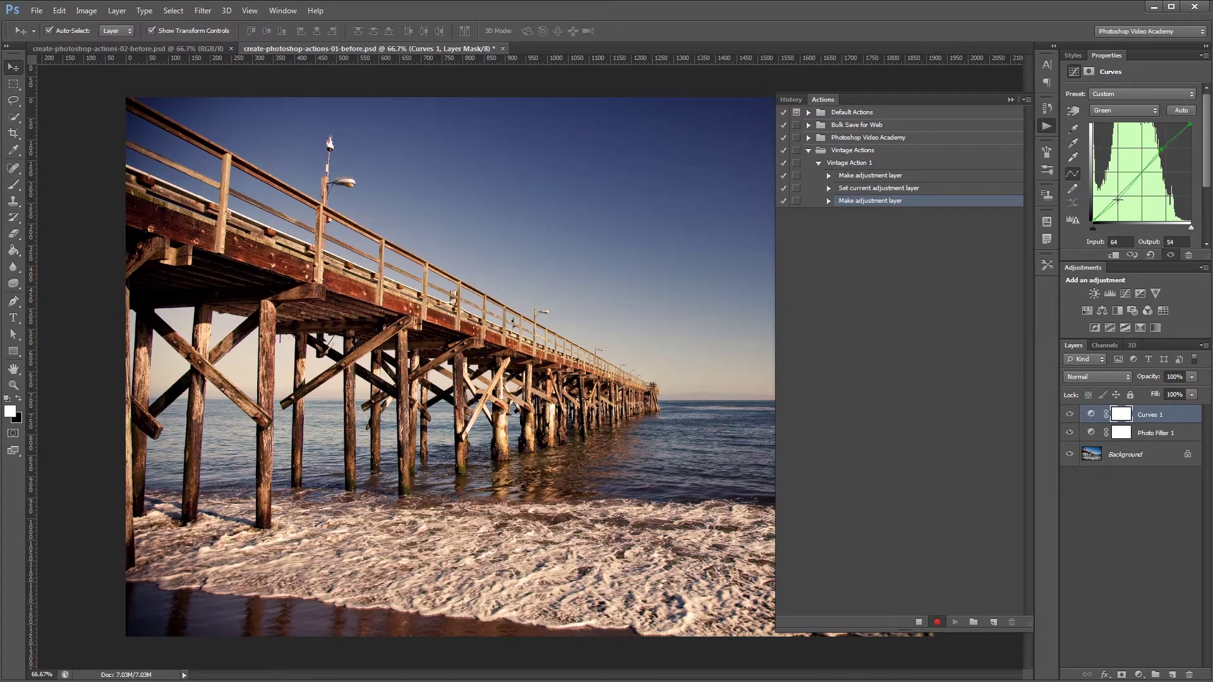
click(1128, 111)
click(1128, 153)
drag(1118, 196, 1118, 189)
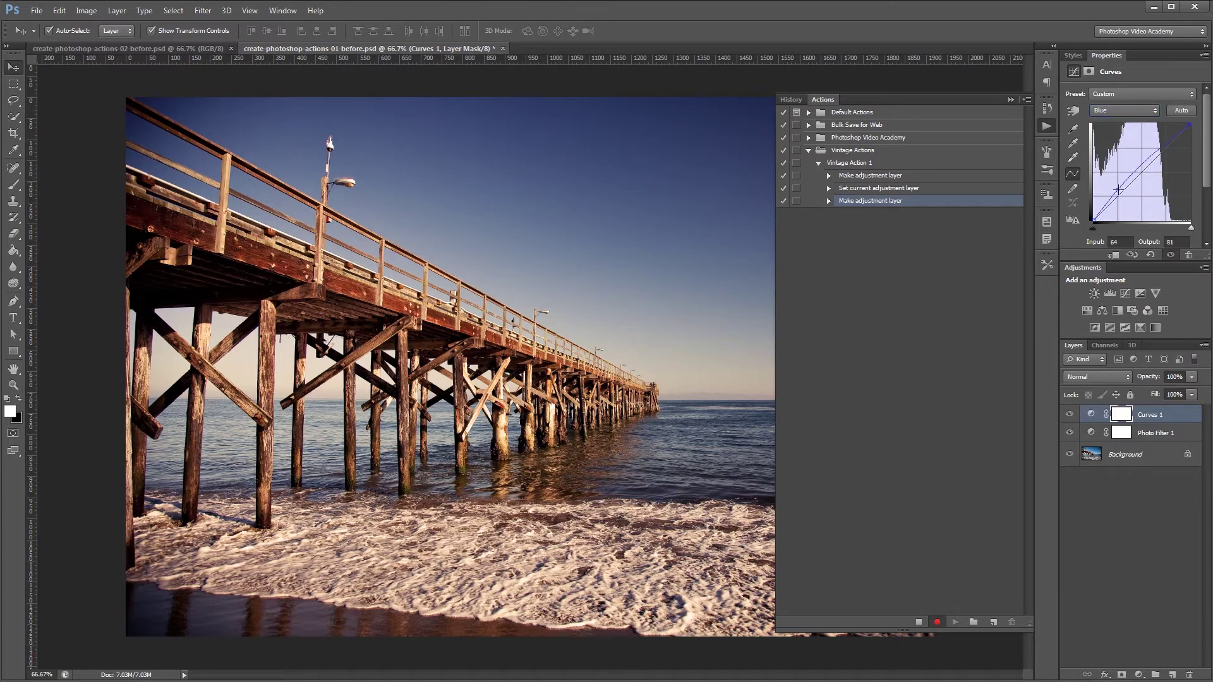
click(1165, 154)
click(1095, 292)
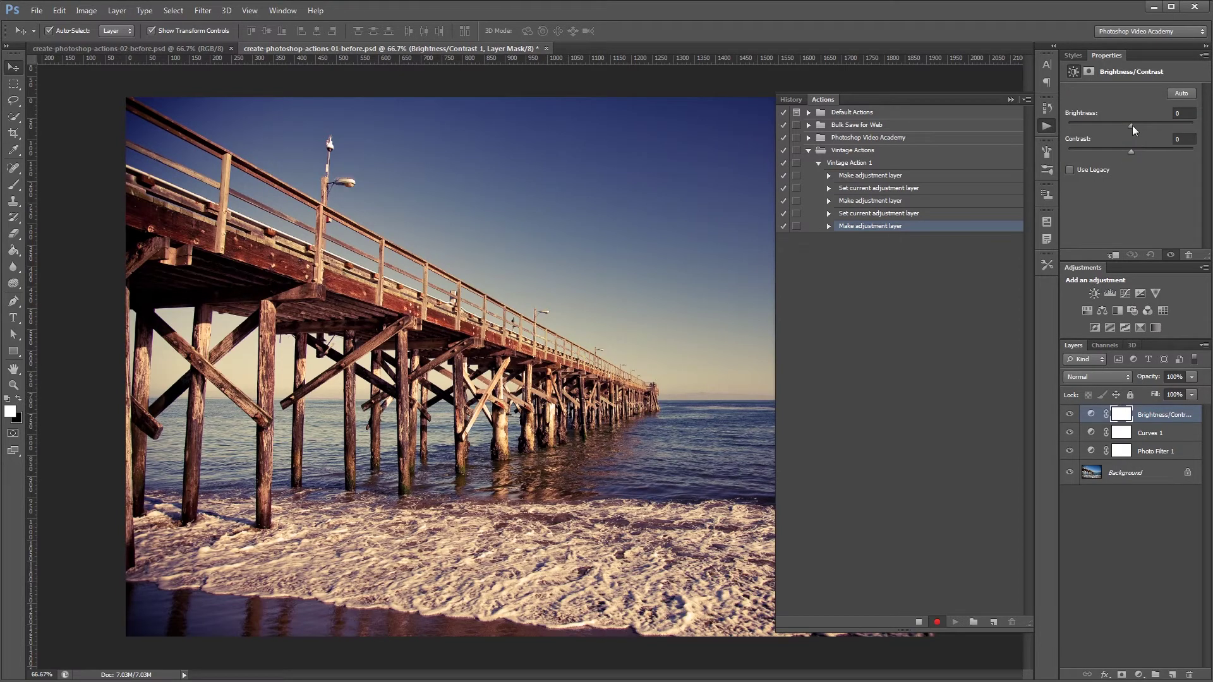
- Set brightness 27 and contrast -50, then stop recording Vintage Action 1
drag(1132, 125, 1142, 126)
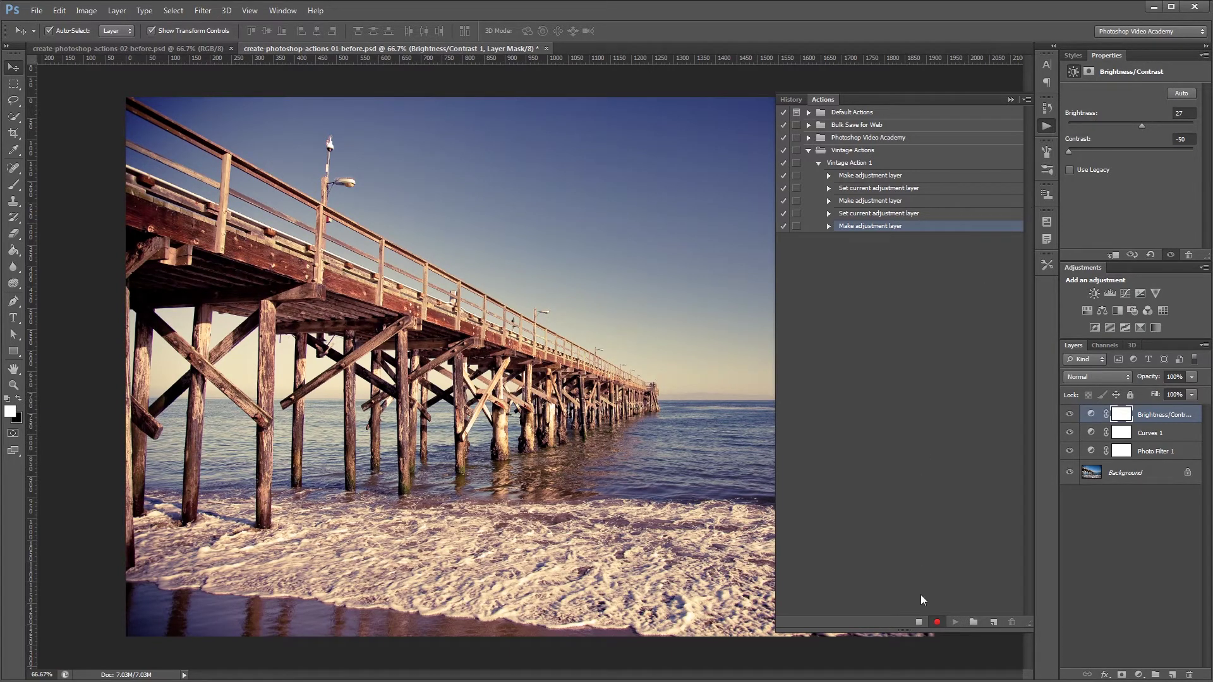
click(918, 624)
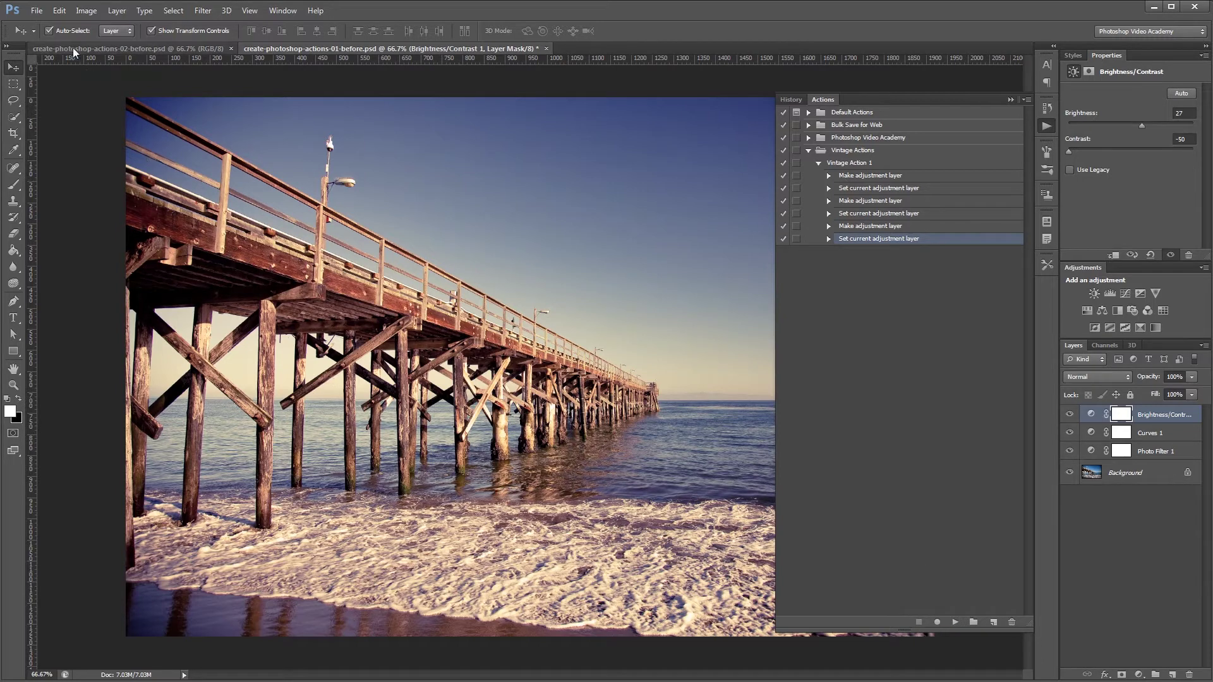
- Run Vintage Action 1 on the 02-before surf close-up document
click(96, 49)
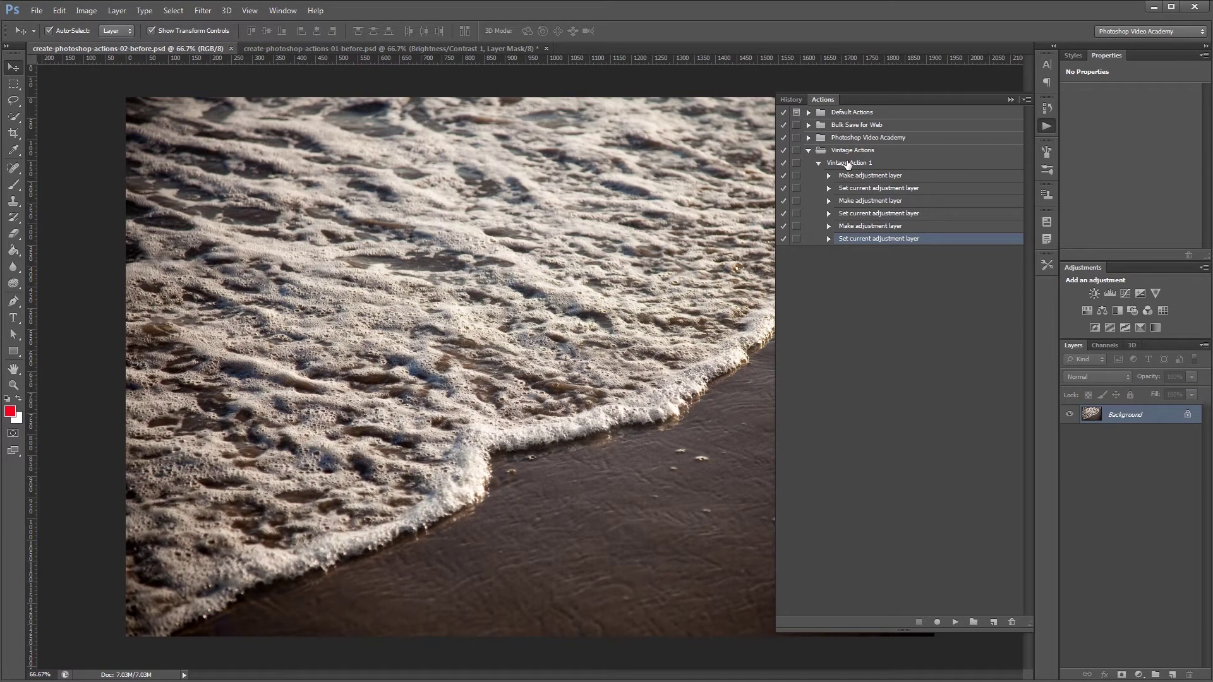
click(848, 163)
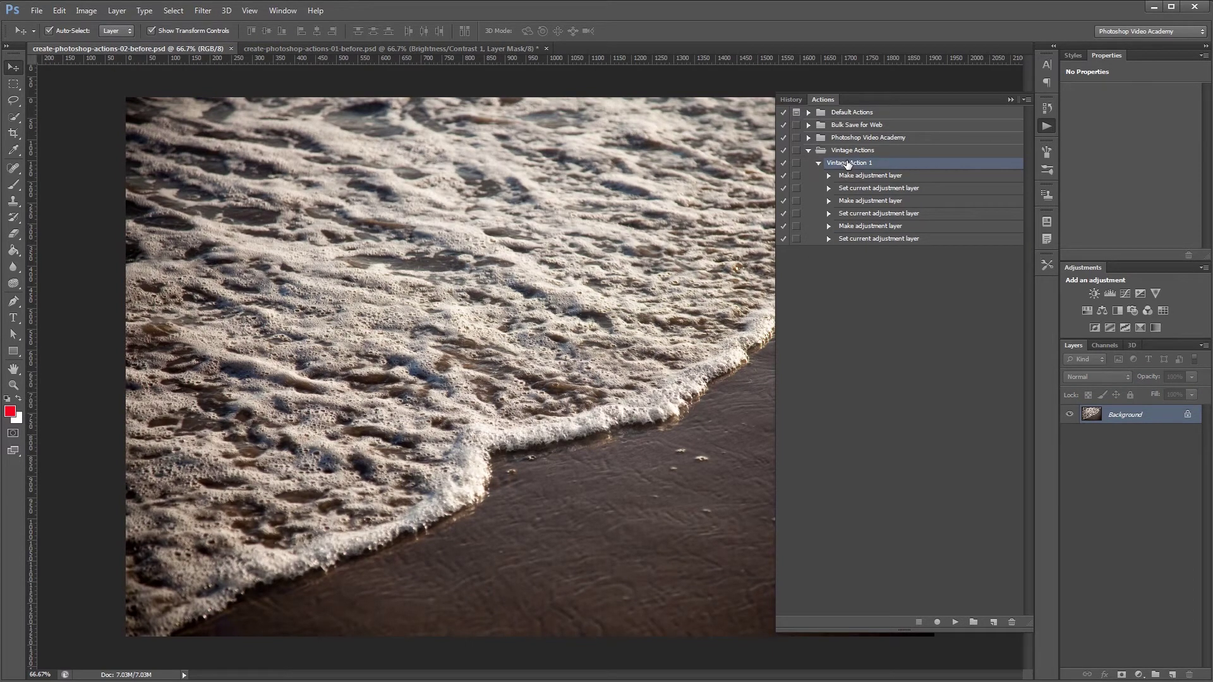
click(954, 622)
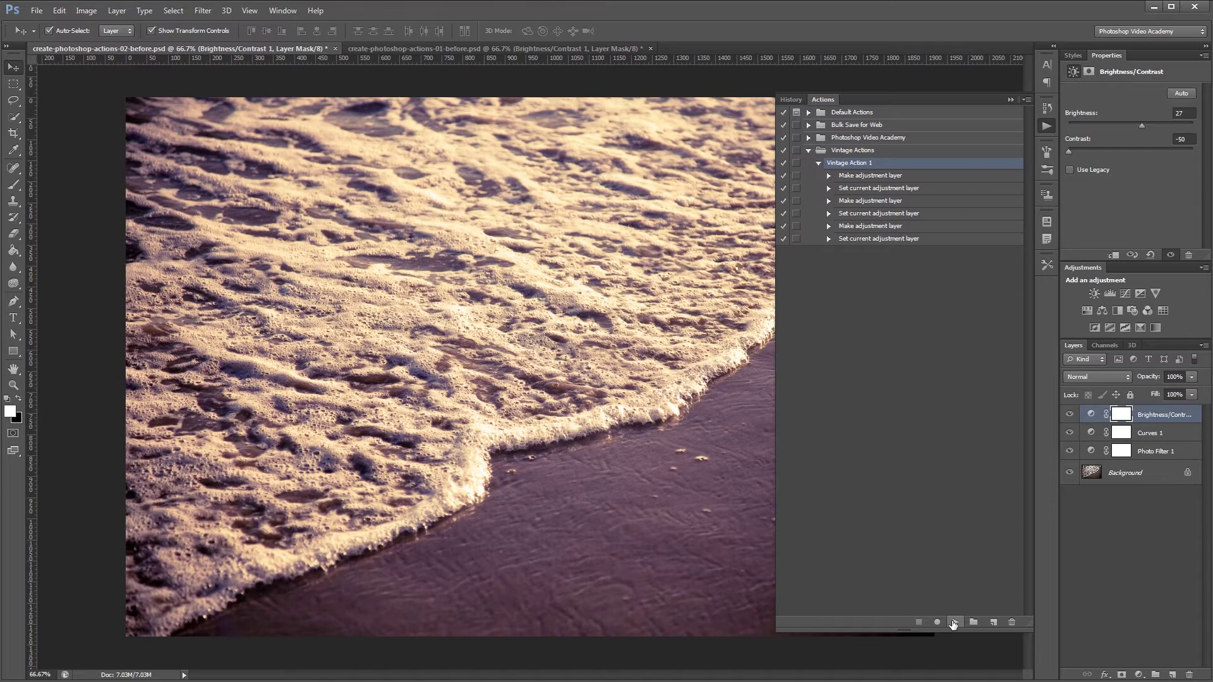
- Save the Vintage Actions set to the Desktop as vintage-actions.atn
click(853, 151)
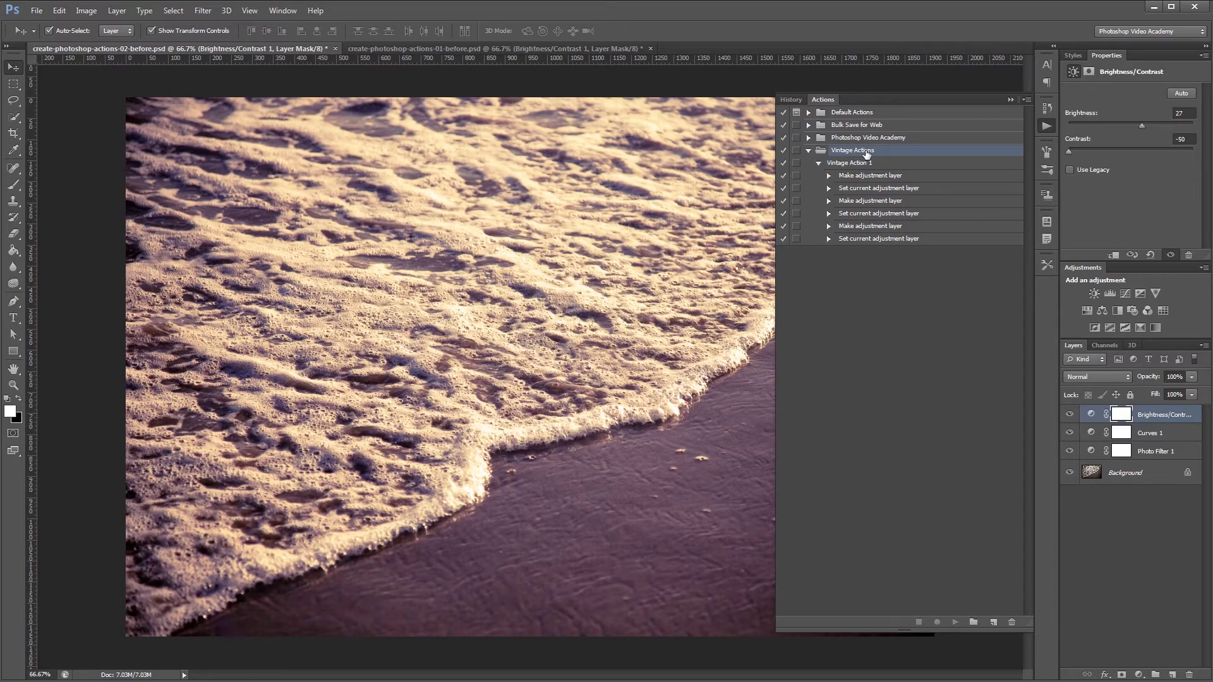
click(1026, 100)
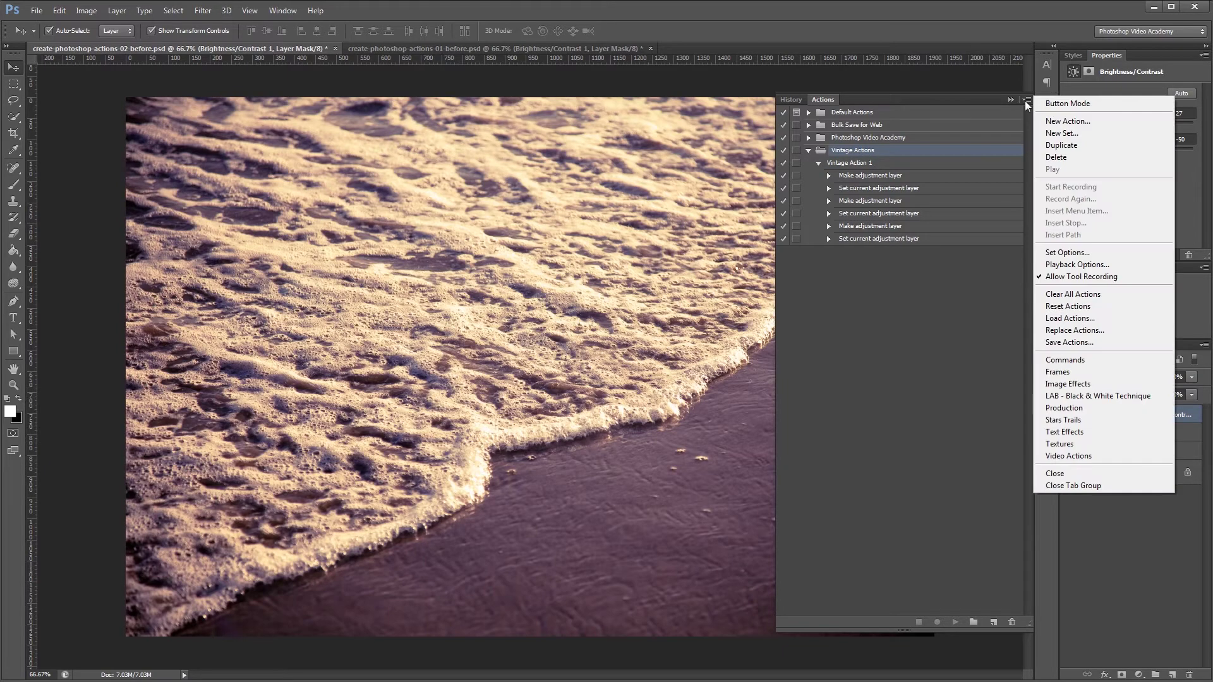
click(1077, 342)
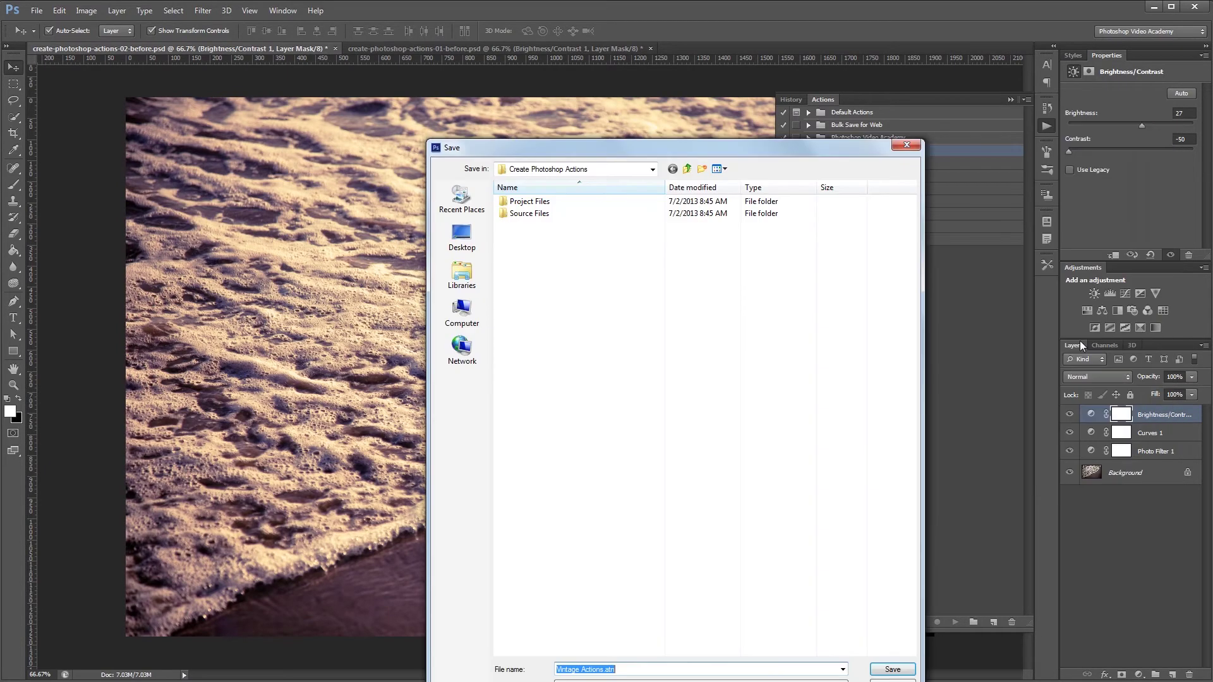
click(462, 237)
key(BackSpace)
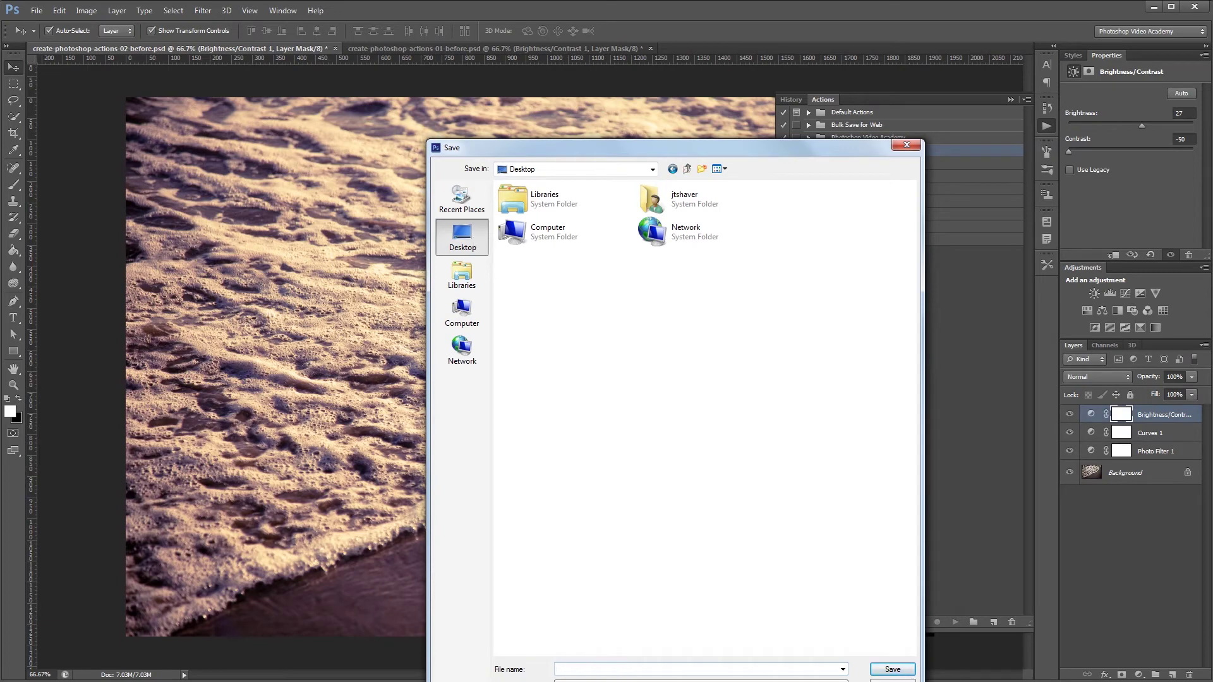
text(vintage-actions)
key(Return)
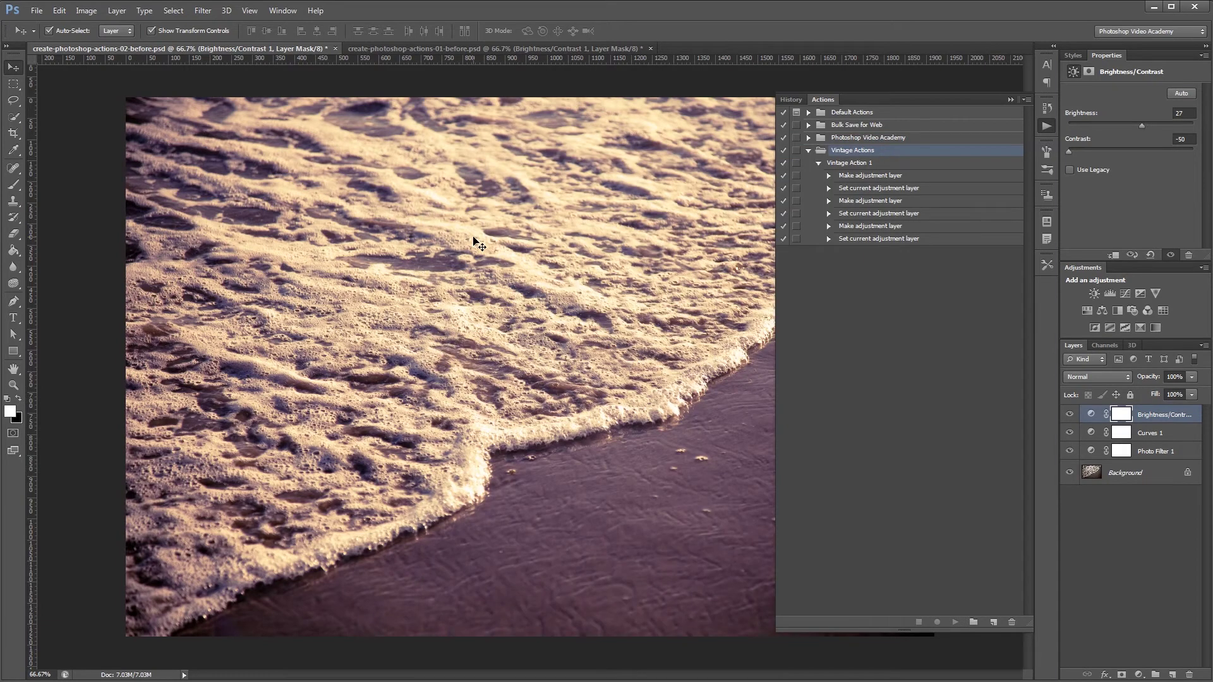
- Load vintage-actions.atn from the Desktop back into the Actions panel
click(1028, 99)
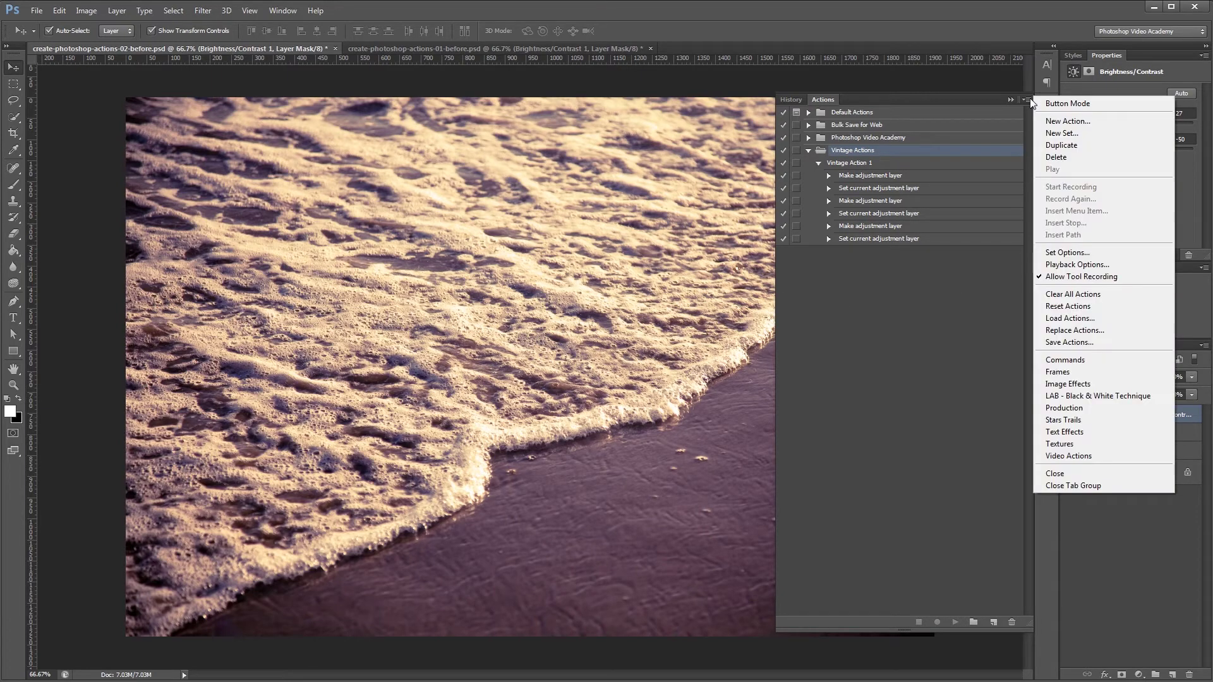
click(1071, 317)
click(462, 235)
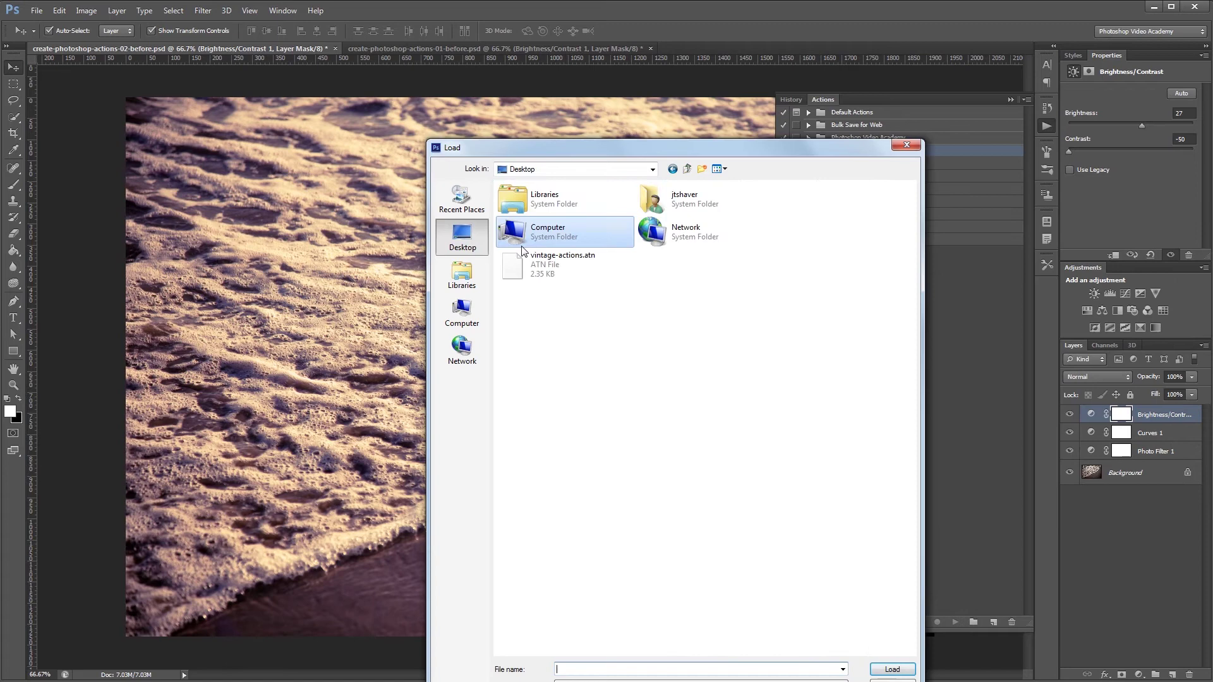
double_click(549, 266)
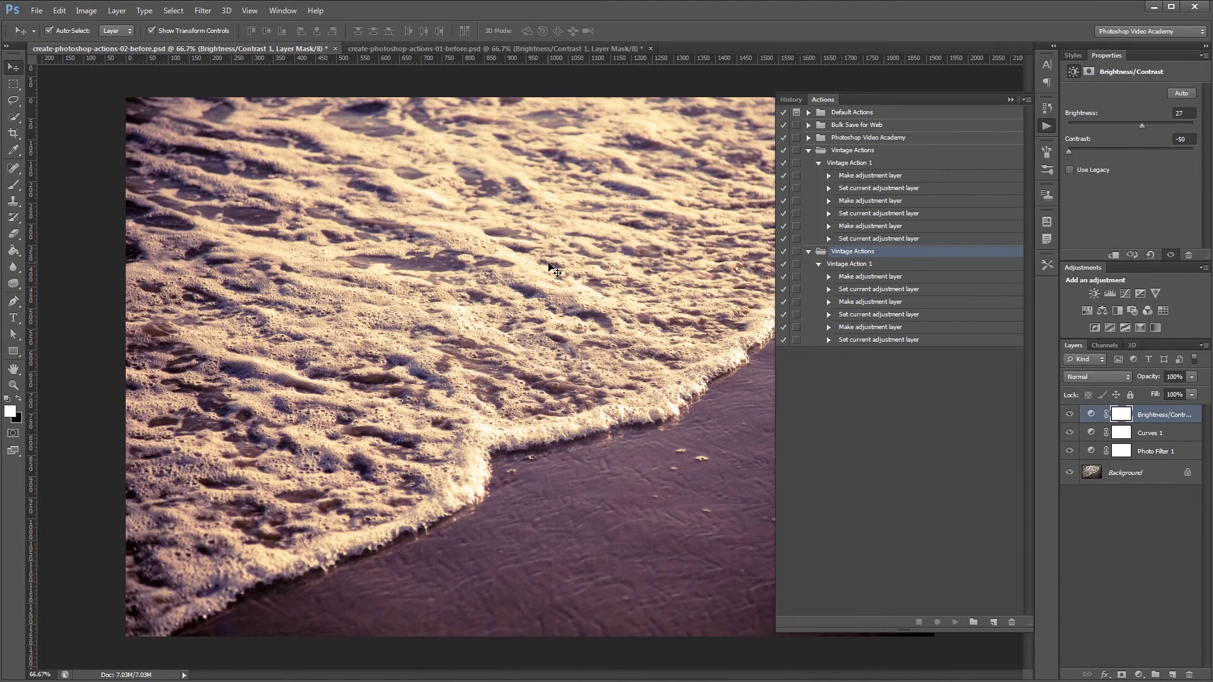